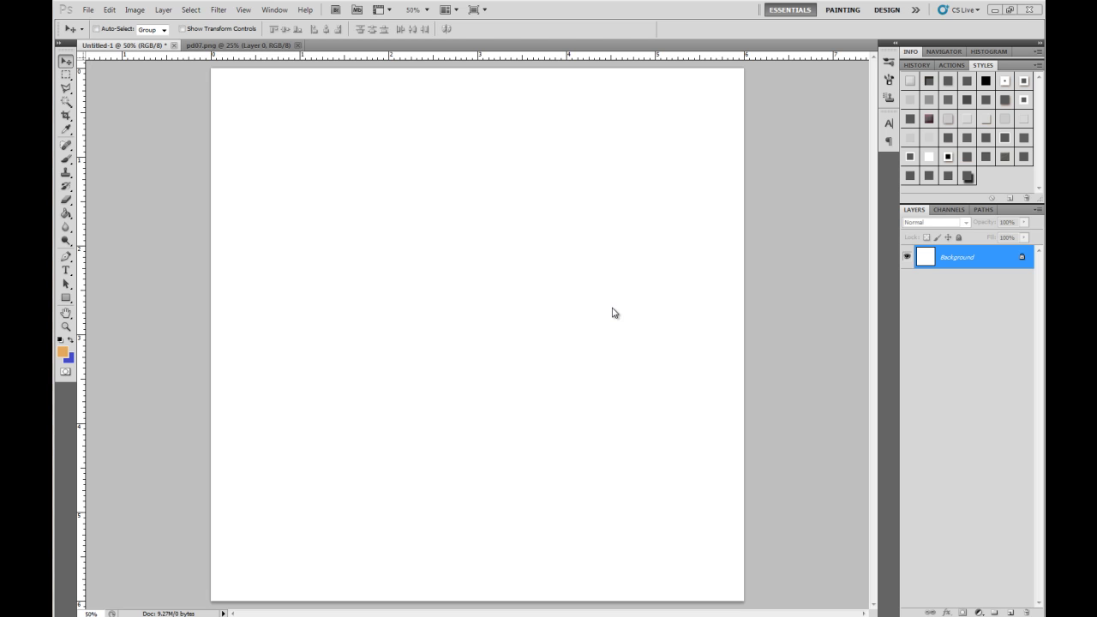
- Draw an orange filled rectangle about 1.9 inches wide and 0.45 inches tall on a new layer in the page's upper part
{"action": "key", "text": "u"}
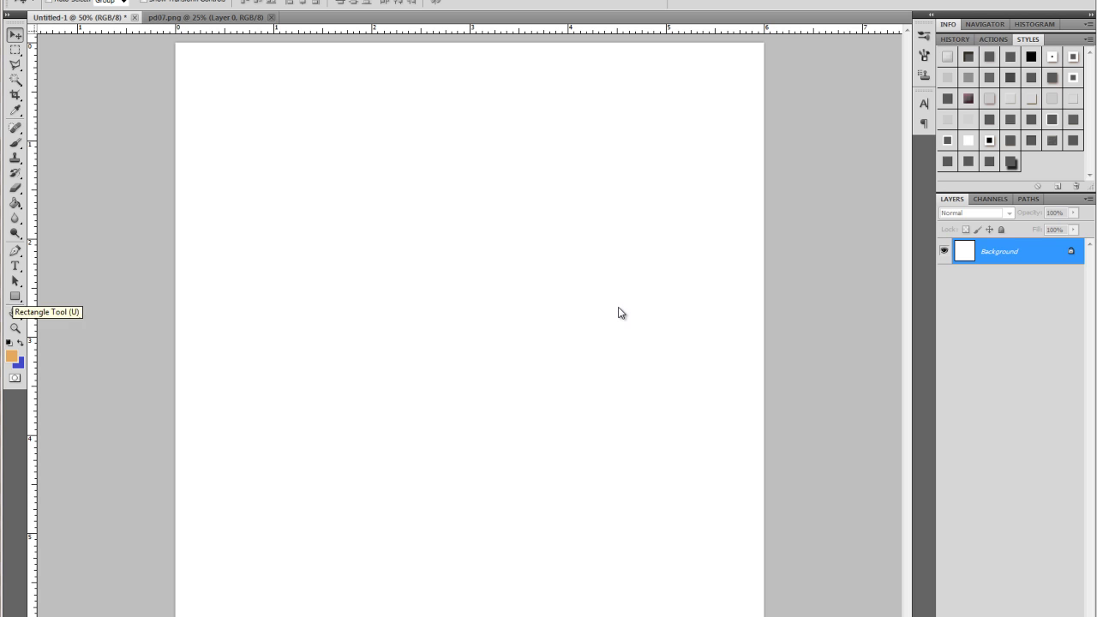
{"action": "key", "text": "u"}
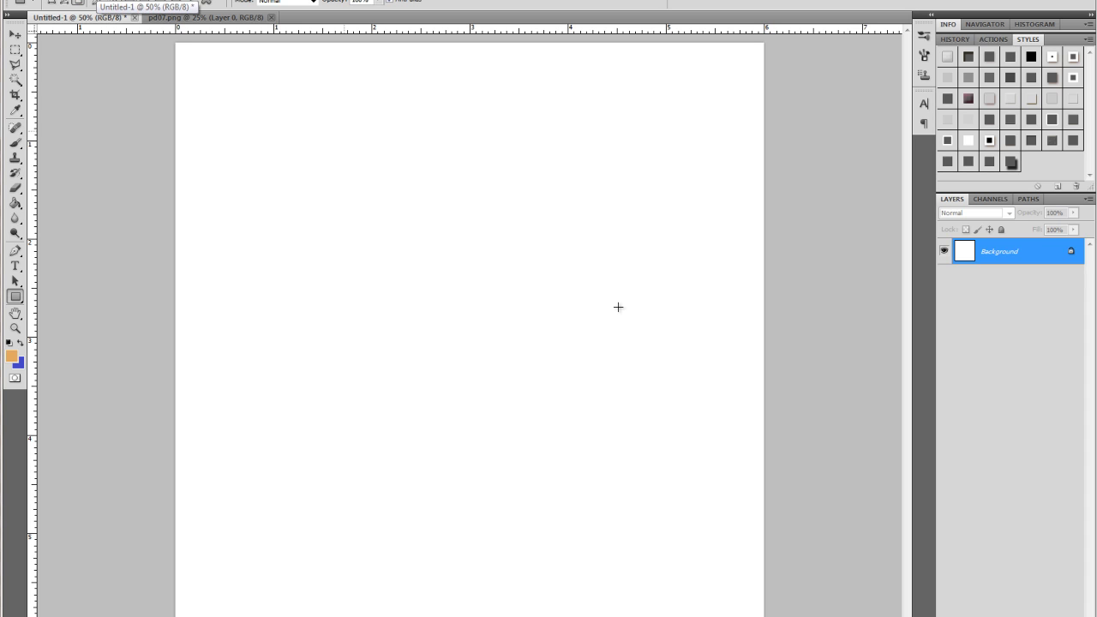
{"action": "key", "text": "ctrl+shift+n"}
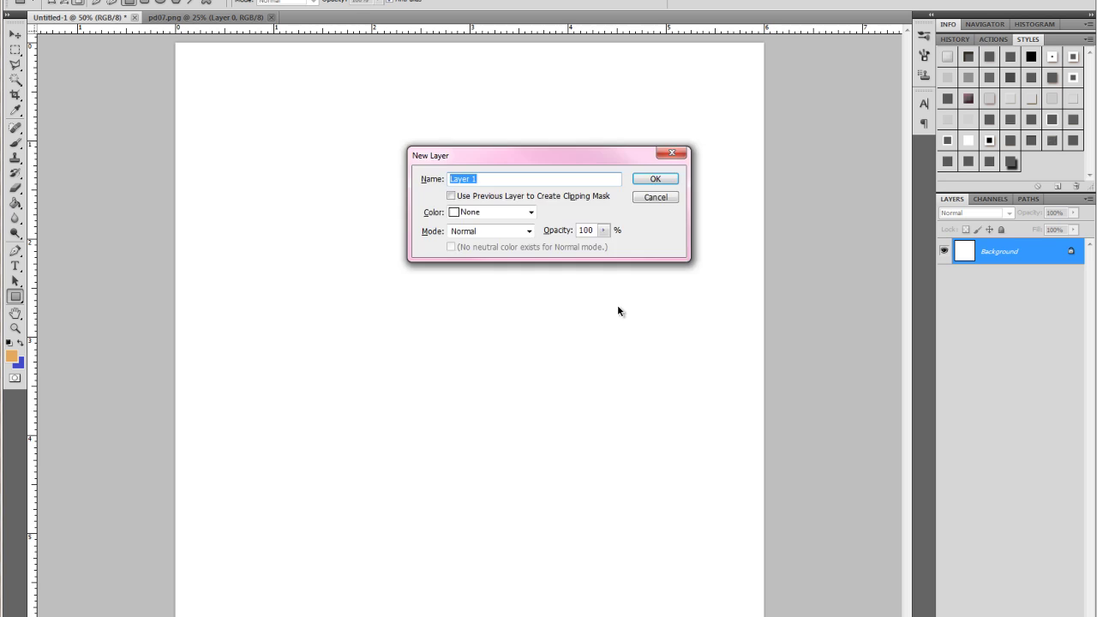
{"action": "key", "text": "Return"}
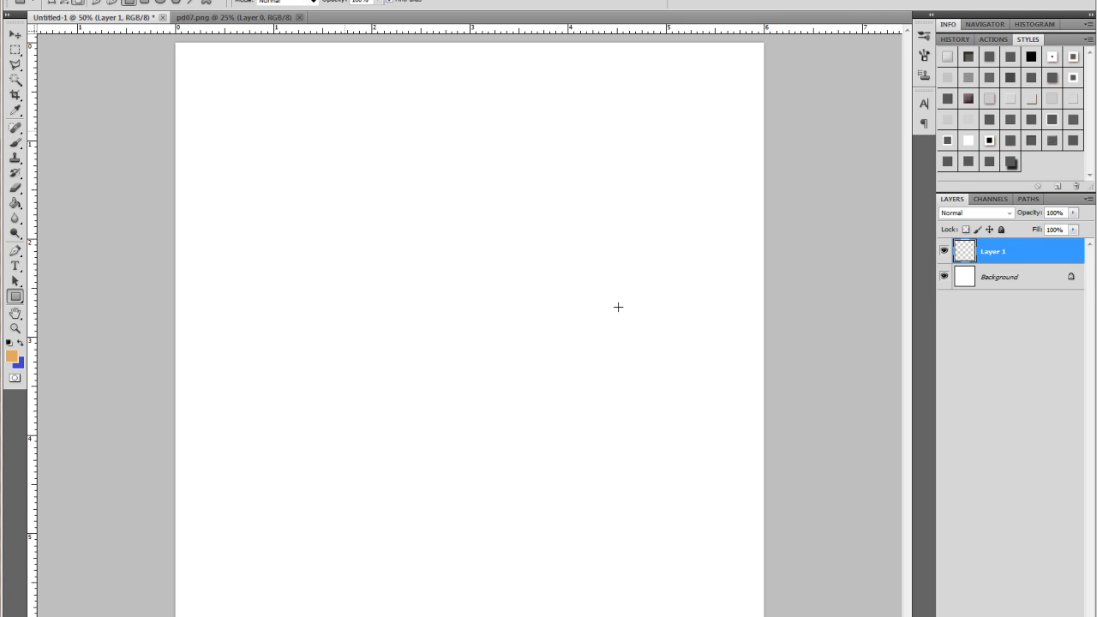
{"action": "left_click_drag", "start_coordinate": [344, 131], "coordinate": [535, 175]}
{"action": "key", "text": "alt+BackSpace"}
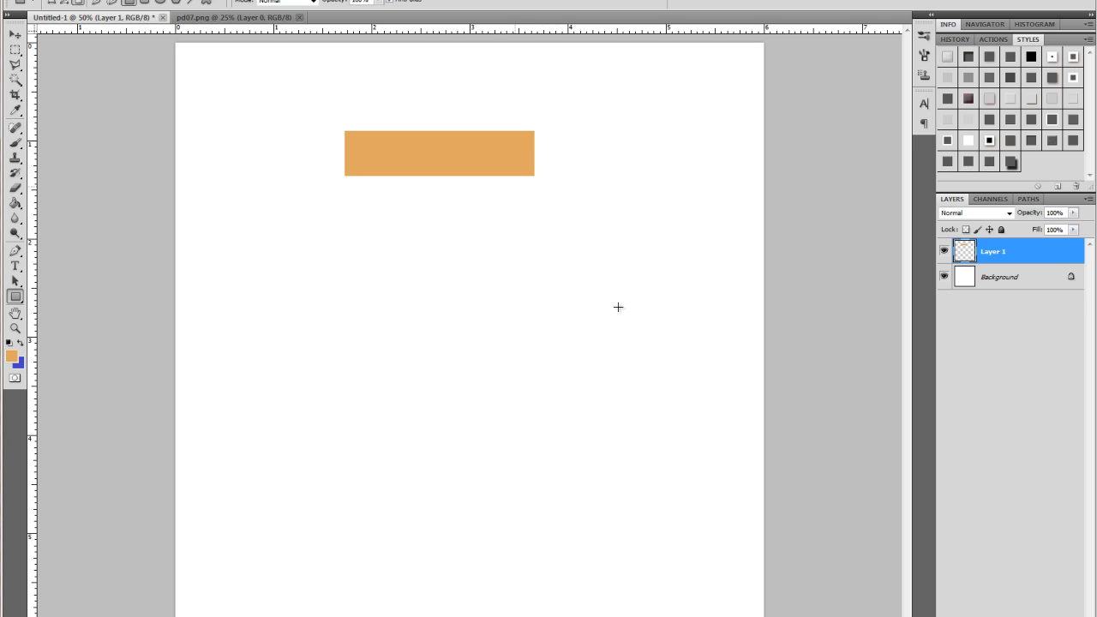
- Erase the orange strip's right edge to a torn look with the 1545 torn-edge brush at 442 px
{"action": "key", "text": "e"}
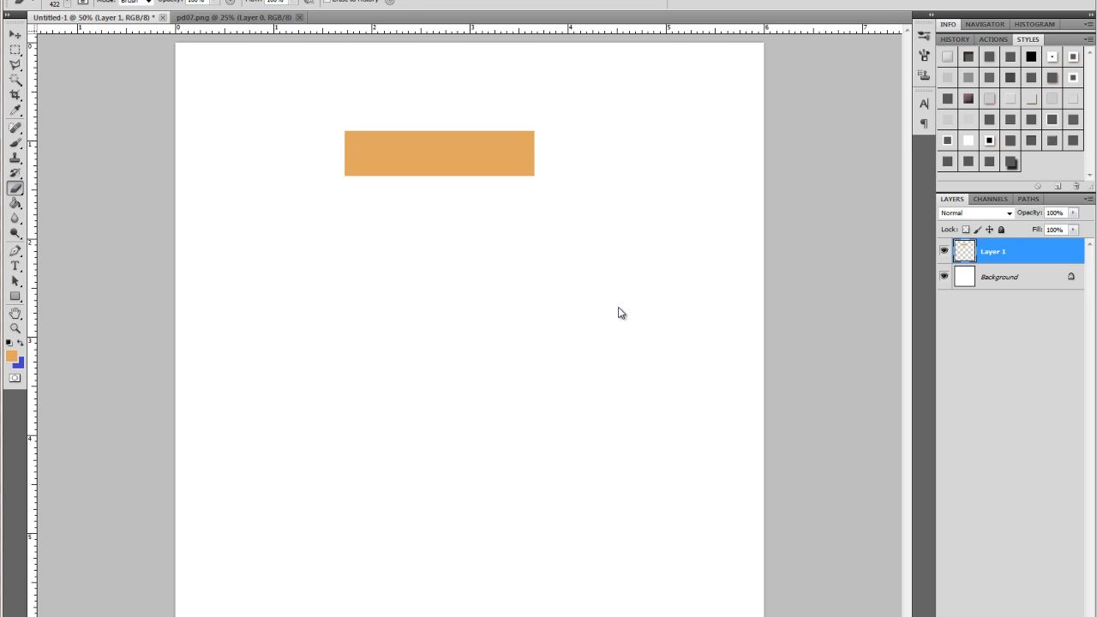
{"action": "key", "text": "Return"}
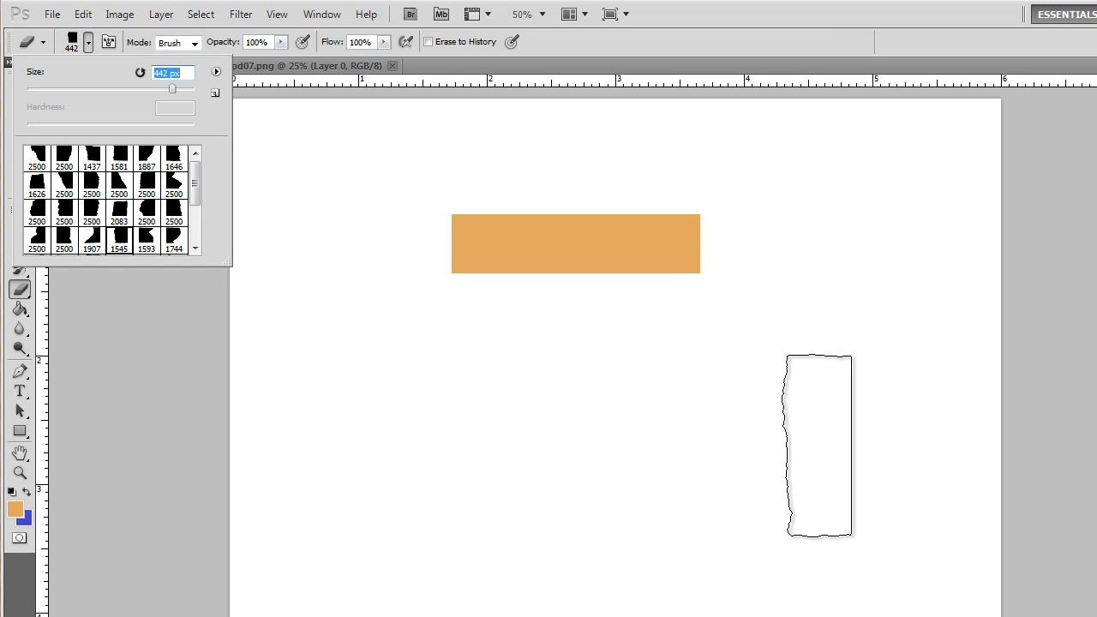
{"action": "key", "text": "Return"}
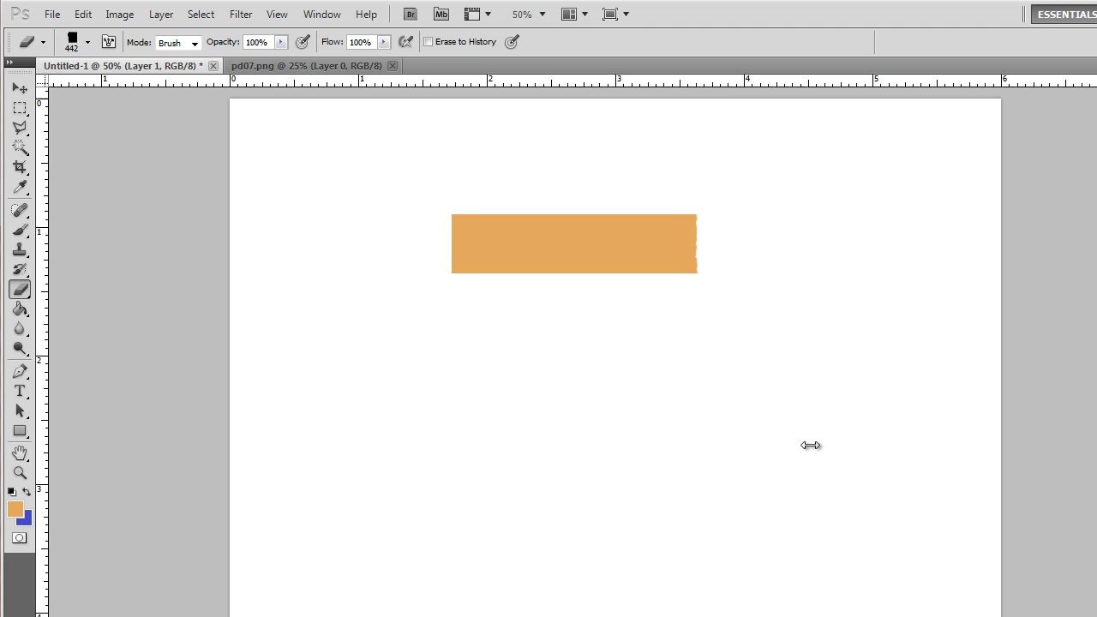
- Erase the strip's left edge to a torn look with a different 2500 px torn-edge brush reduced to 267 px
{"action": "key", "text": "Return"}
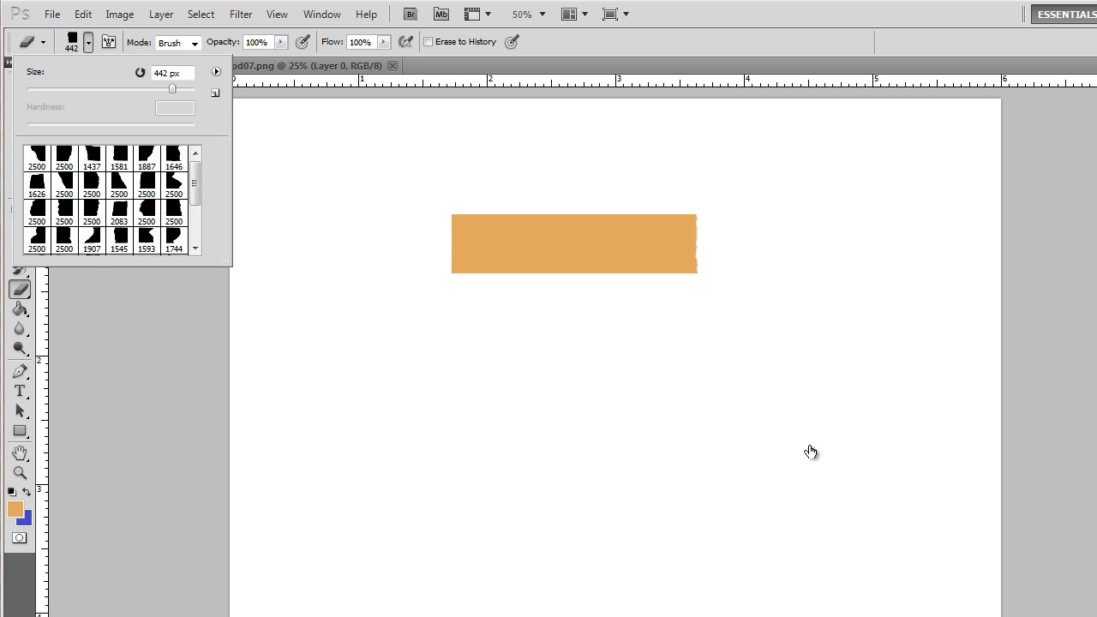
{"action": "left_click", "coordinate": [65, 240]}
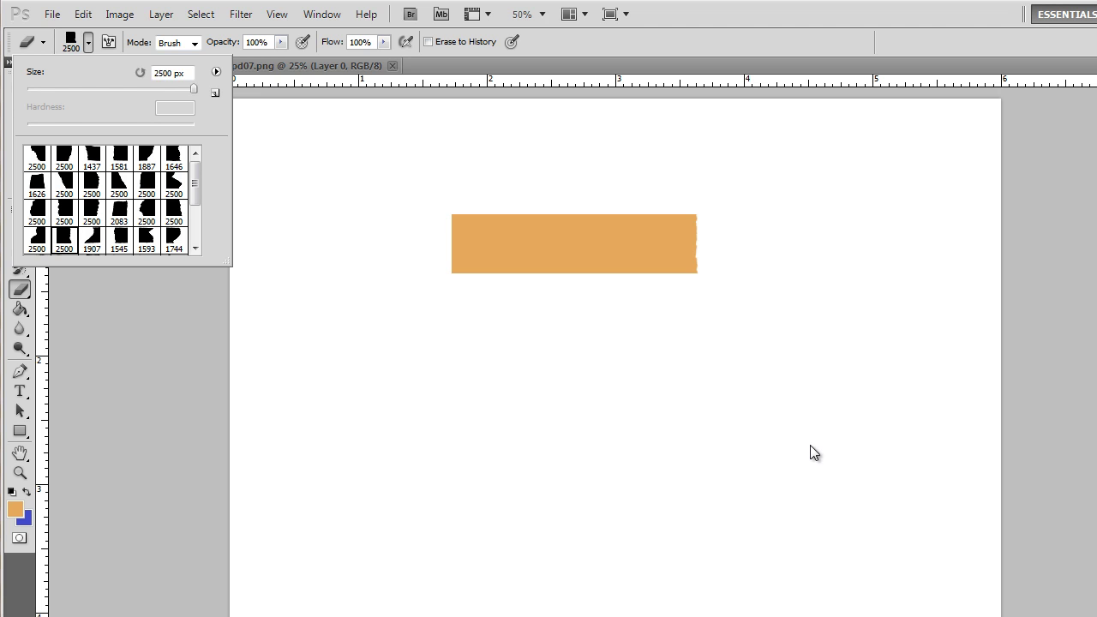
{"action": "left_click", "coordinate": [158, 88]}
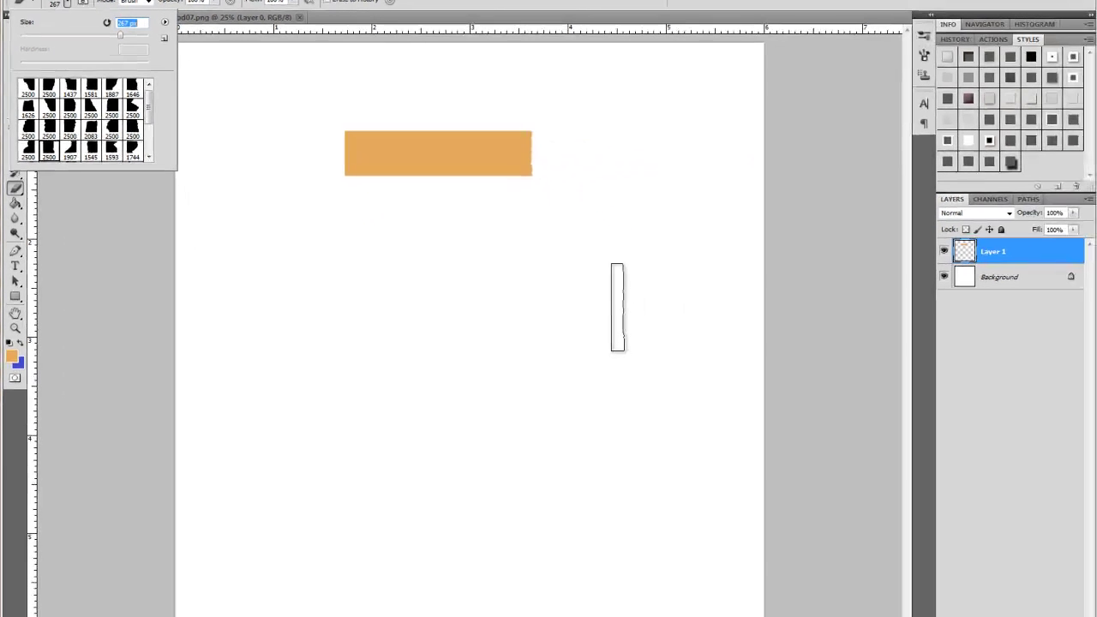
{"action": "key", "text": "Return"}
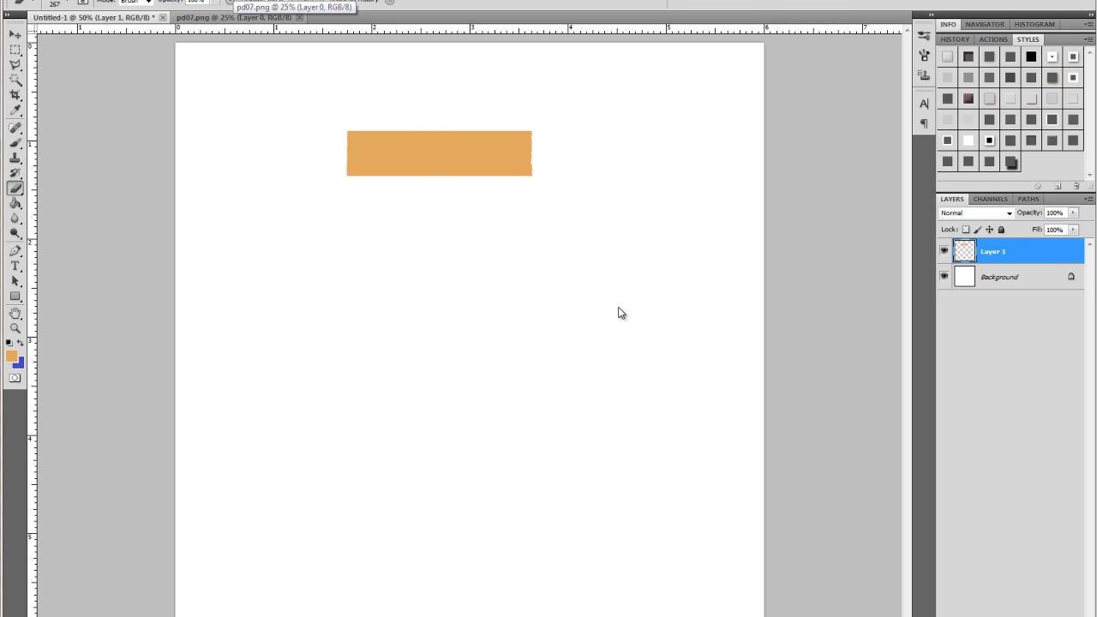
- Bring the dot pattern from pd07.png into Untitled-1 above the strip and clip it to the strip's layer
{"action": "key", "text": "ctrl+Tab"}
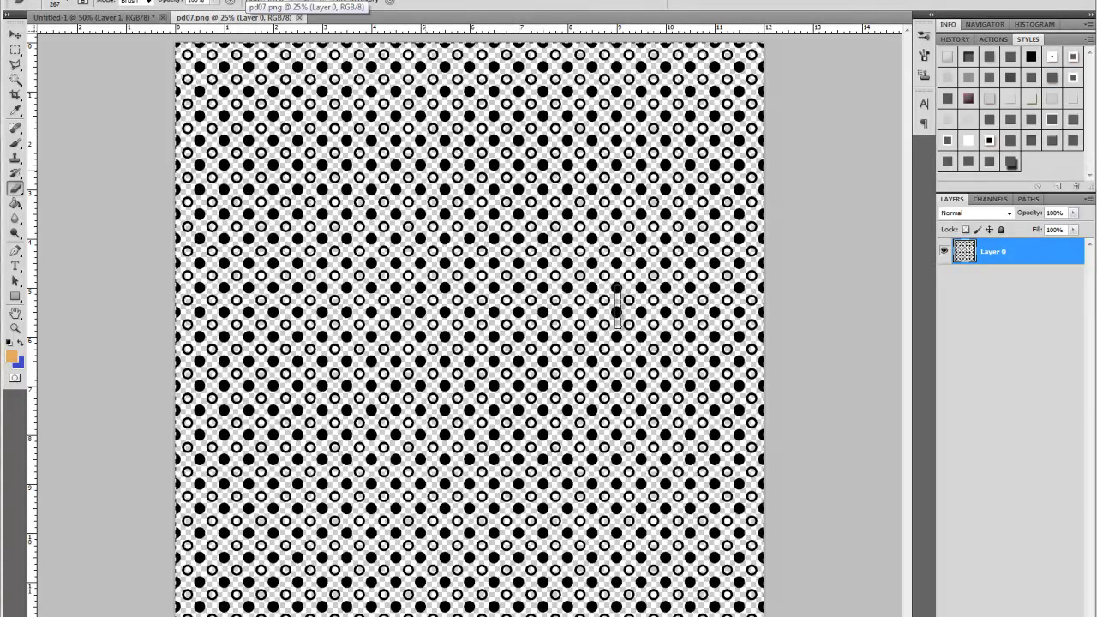
{"action": "key", "text": "v"}
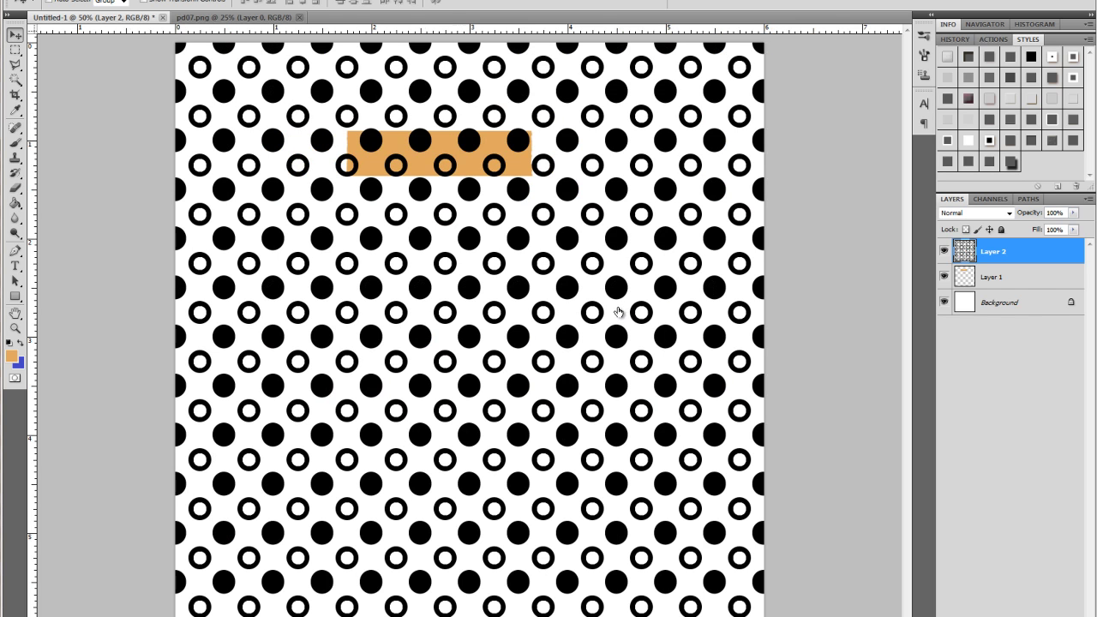
{"action": "right_click", "coordinate": [1011, 252]}
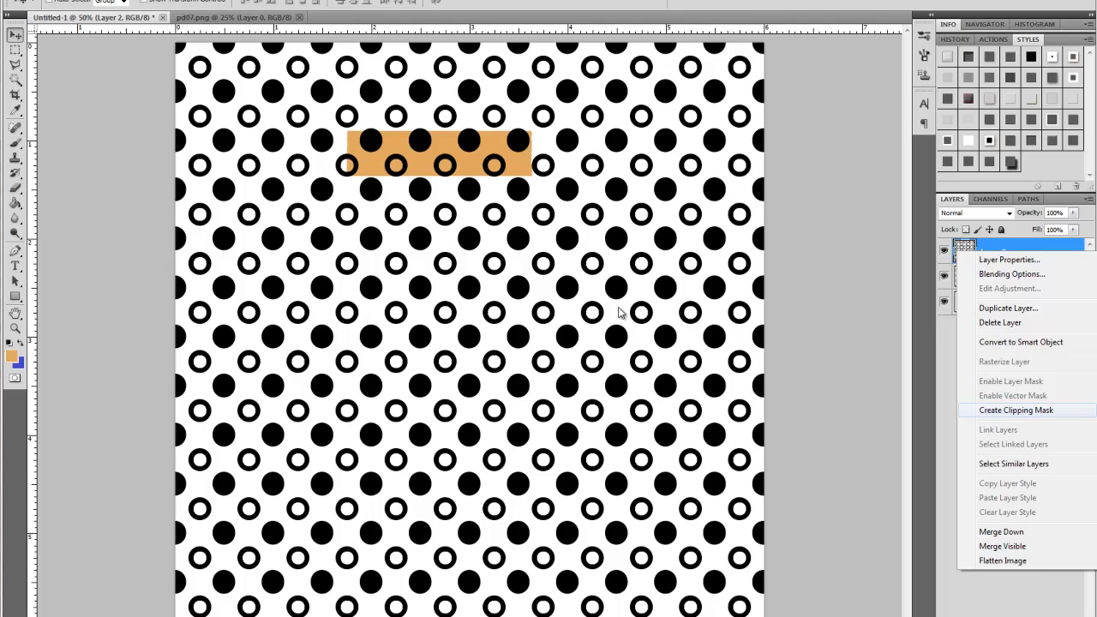
{"action": "left_click", "coordinate": [1015, 410]}
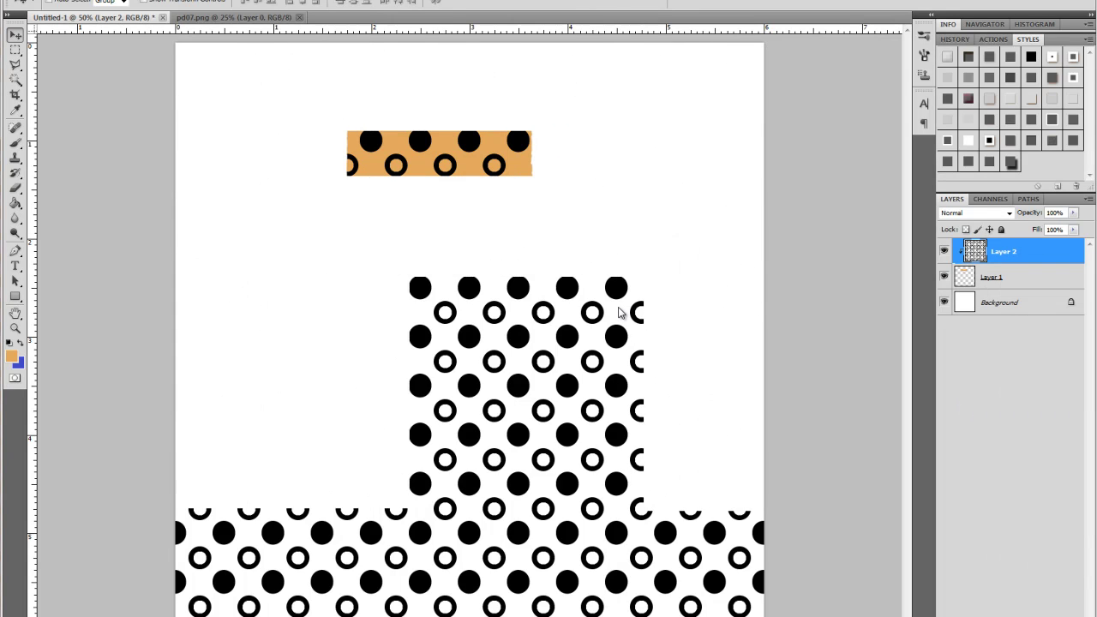
- Scale the dot pattern down to about 44% width and 45% height, and nudge it slightly upward within the strip
{"action": "key", "text": "ctrl+t"}
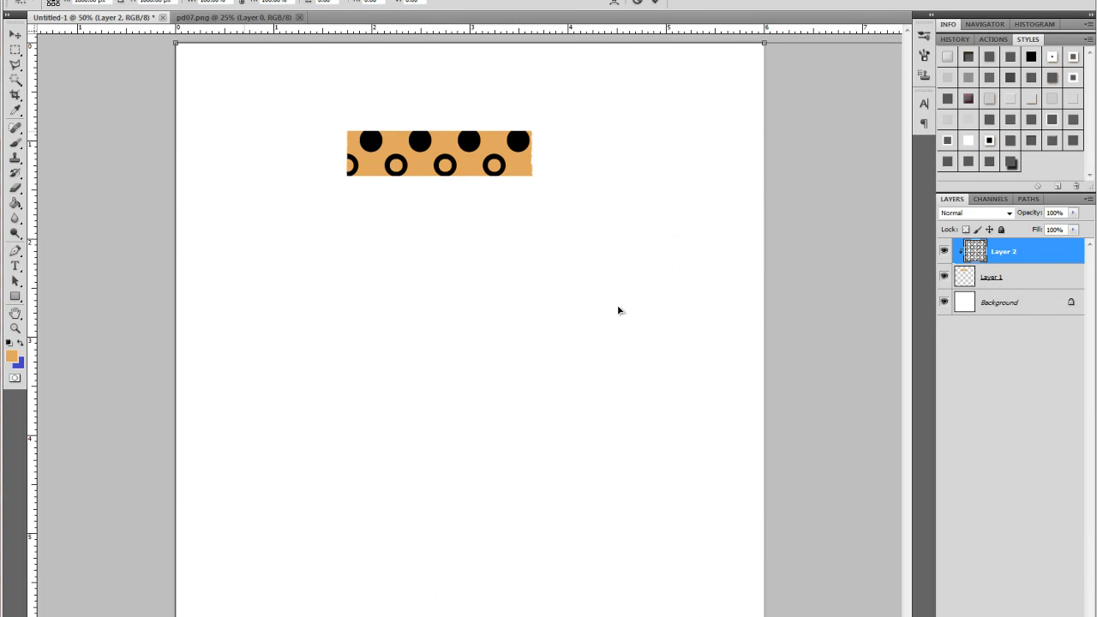
{"action": "mouse_move", "coordinate": [242, 110]}
{"action": "left_mouse_down"}
{"action": "mouse_move", "coordinate": [478, 345]}
{"action": "mouse_move", "coordinate": [333, 206]}
{"action": "mouse_move", "coordinate": [216, 60]}
{"action": "left_mouse_up"}
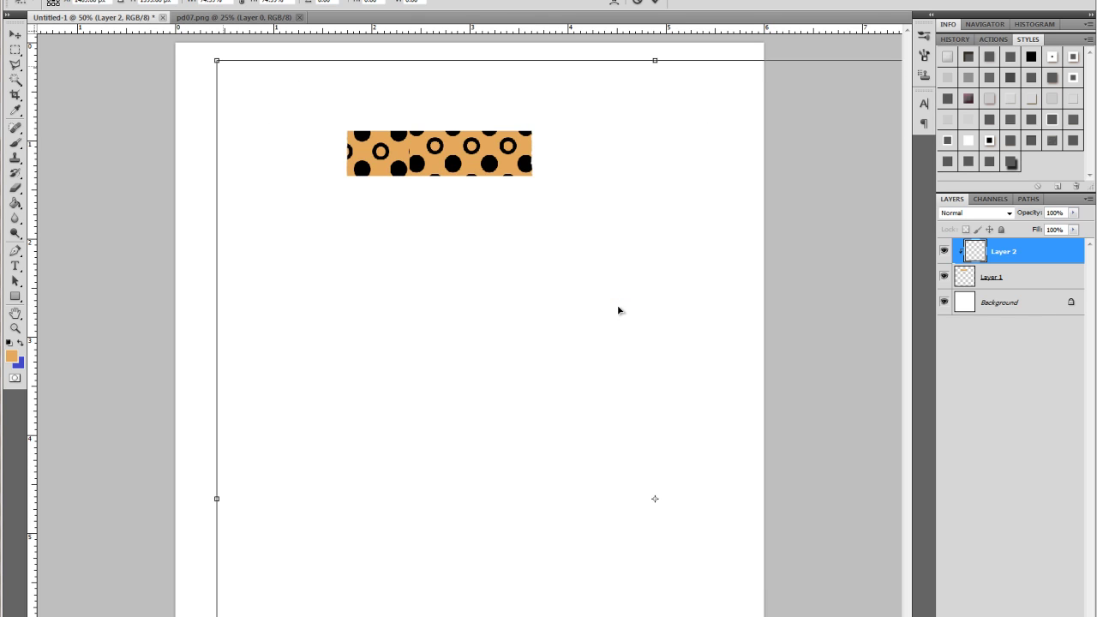
{"action": "left_click_drag", "start_coordinate": [216, 60], "coordinate": [286, 79]}
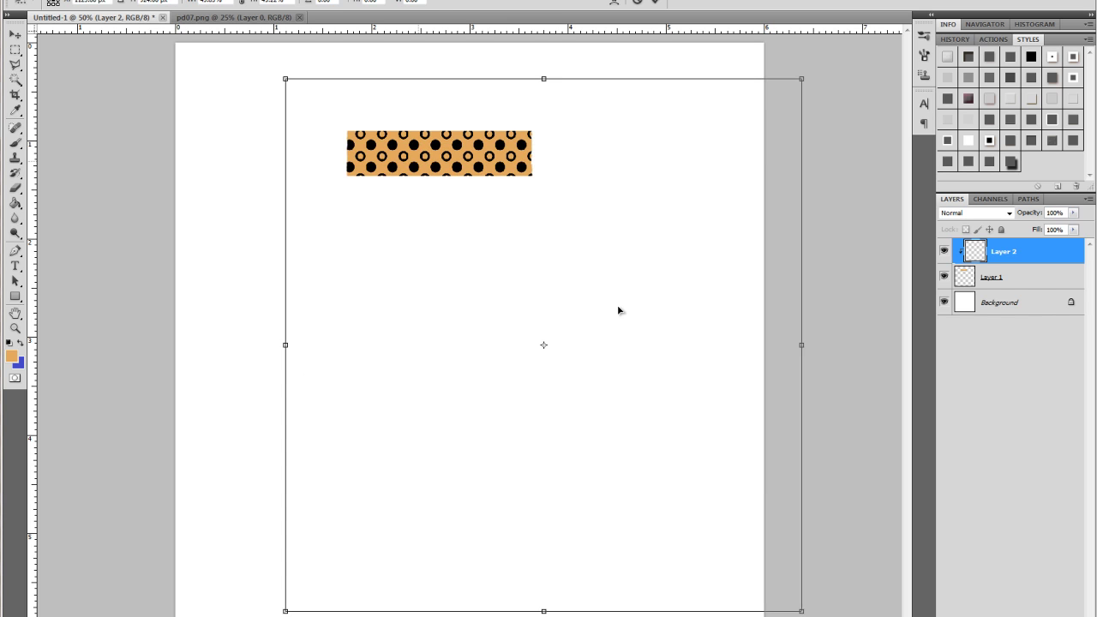
{"action": "key", "text": "Return"}
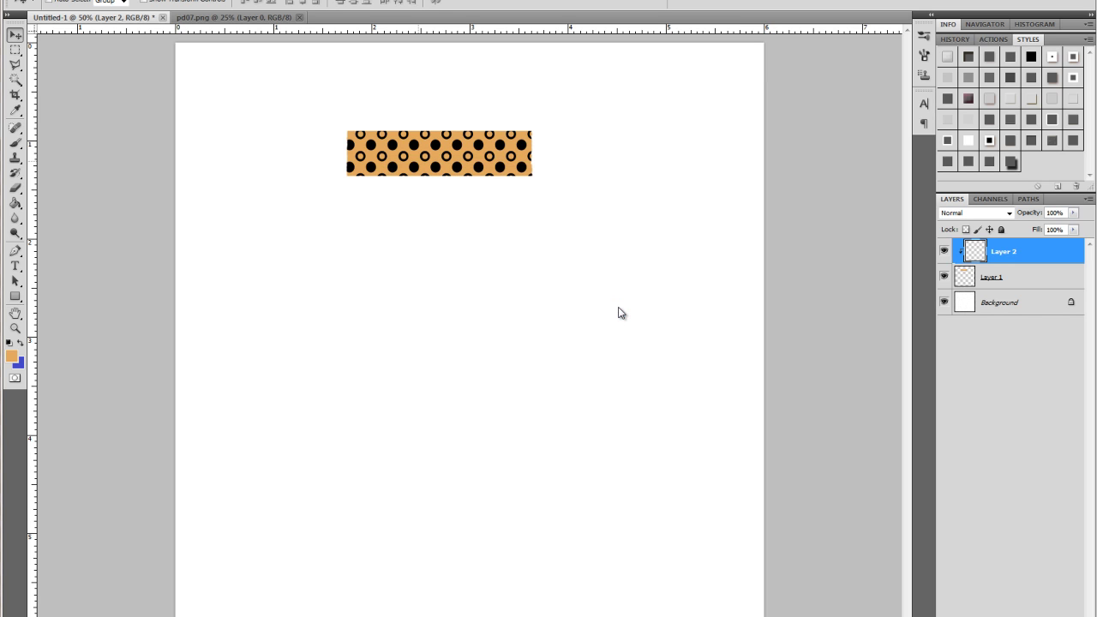
{"action": "key", "text": "Up"}
{"action": "key", "text": "Up"}
{"action": "key", "text": "Up"}
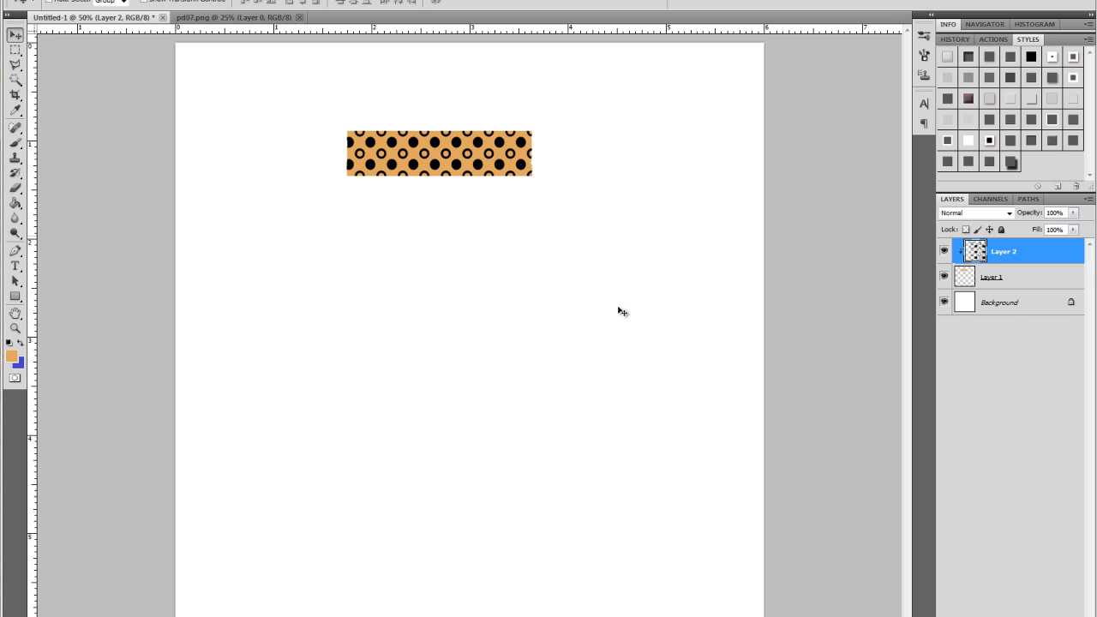
- Lock the pattern layer's transparent pixels and fill its dots with the blue background colour swapped to the foreground
{"action": "key", "text": "slash"}
{"action": "key", "text": "x"}
{"action": "key", "text": "g"}
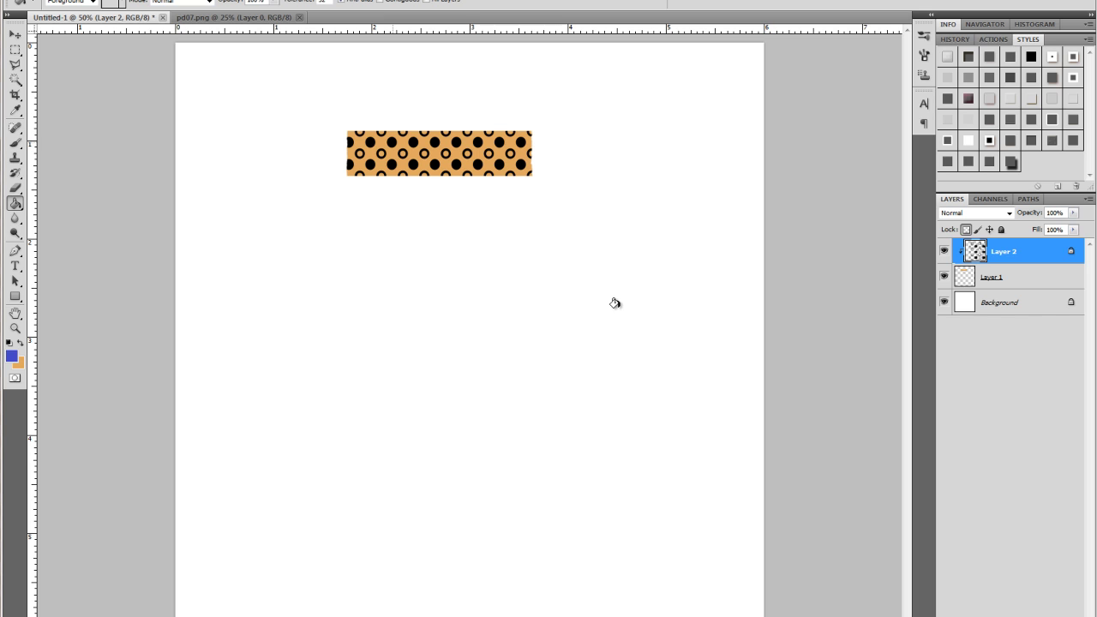
{"action": "left_click", "coordinate": [616, 304]}
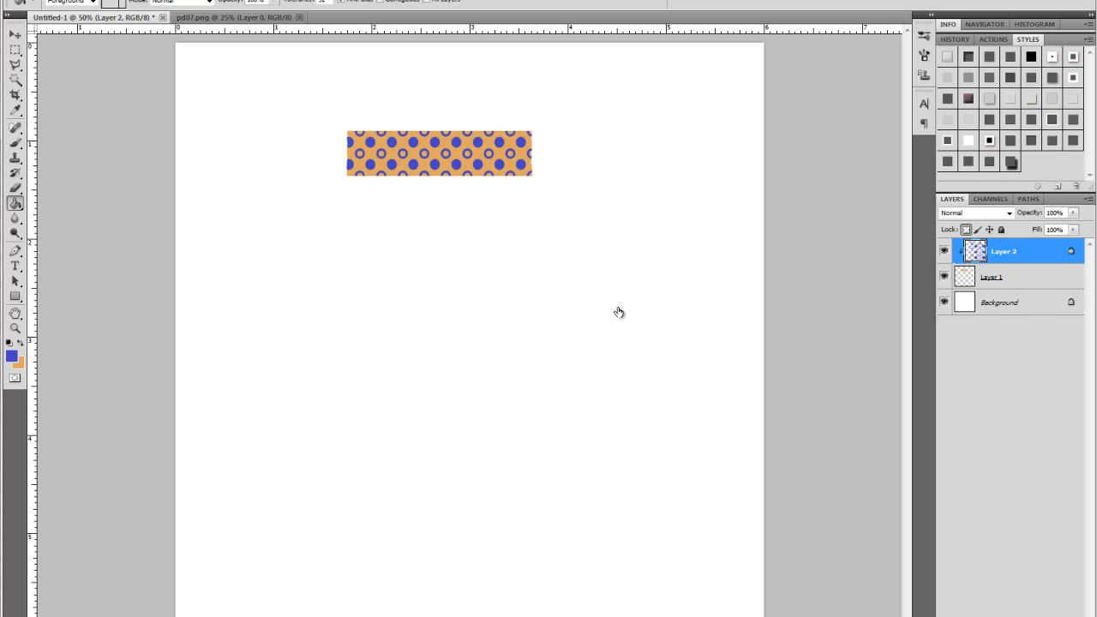
- Set the opacity of the orange strip's layer, Layer 1, to 95%
{"action": "left_click", "coordinate": [1016, 277]}
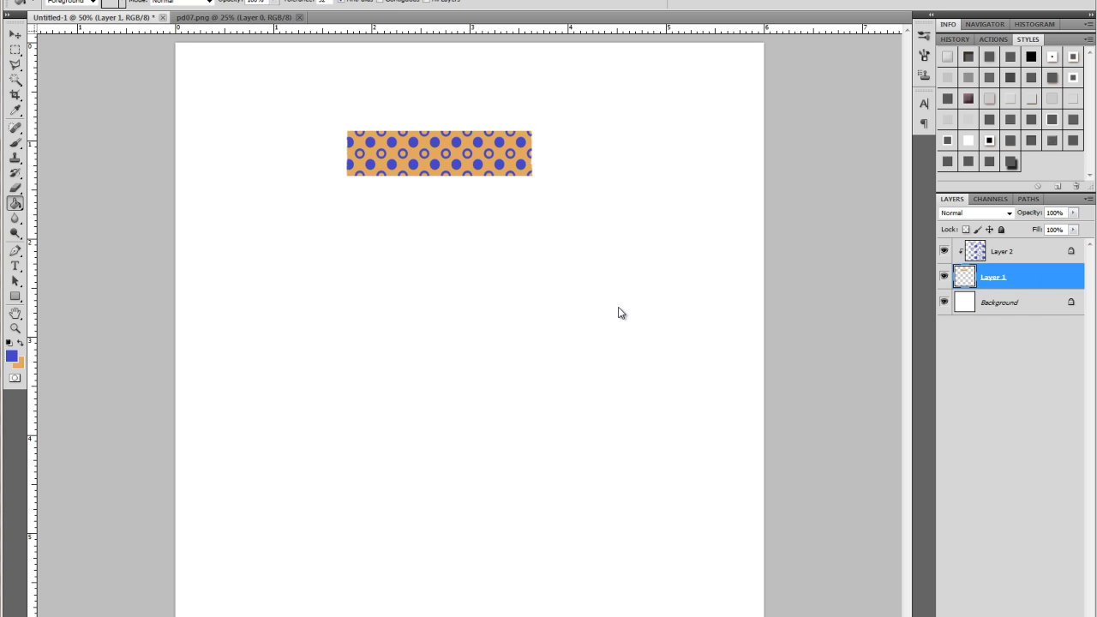
{"action": "left_click", "coordinate": [1073, 212]}
{"action": "double_click", "coordinate": [1052, 212]}
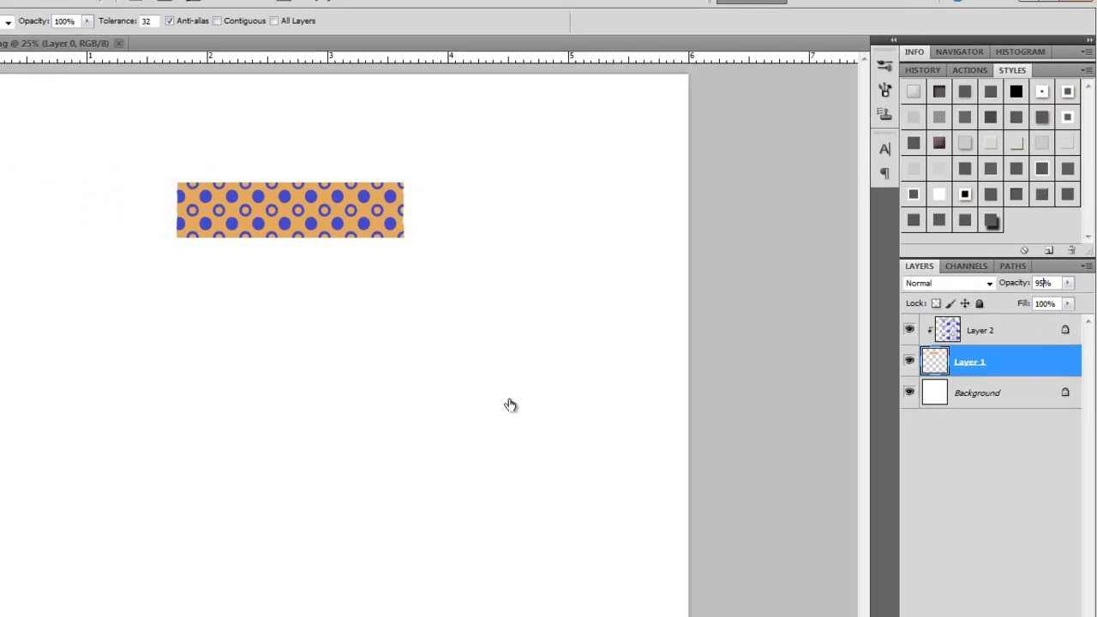
{"action": "type", "text": "95"}
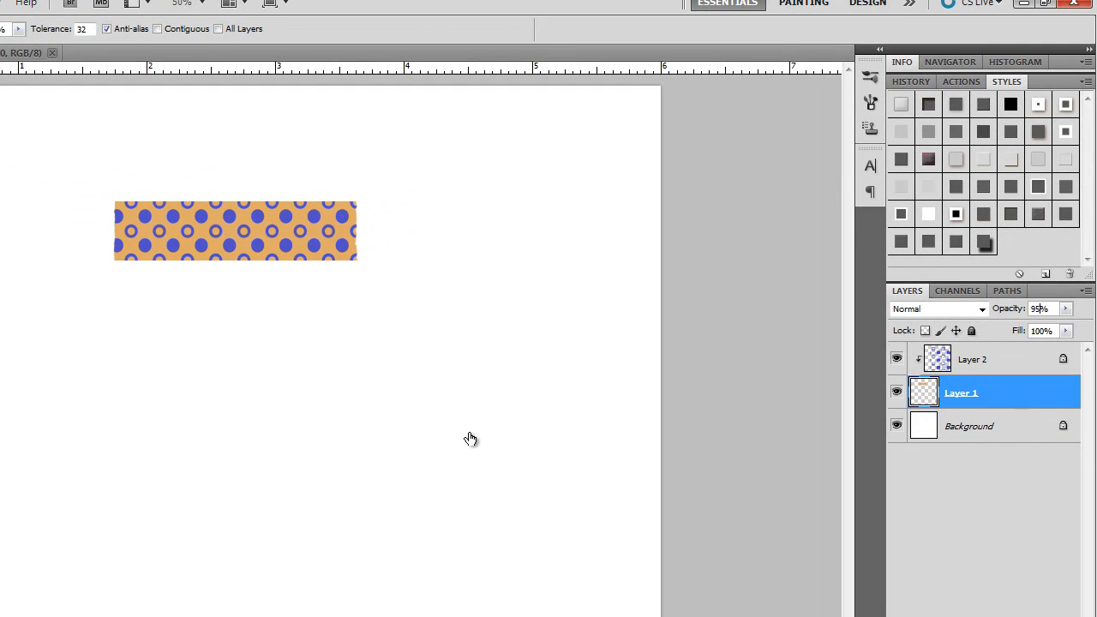
- Hide the Background layer and trim the canvas on all four sides based on transparent pixels
{"action": "left_click", "coordinate": [897, 425]}
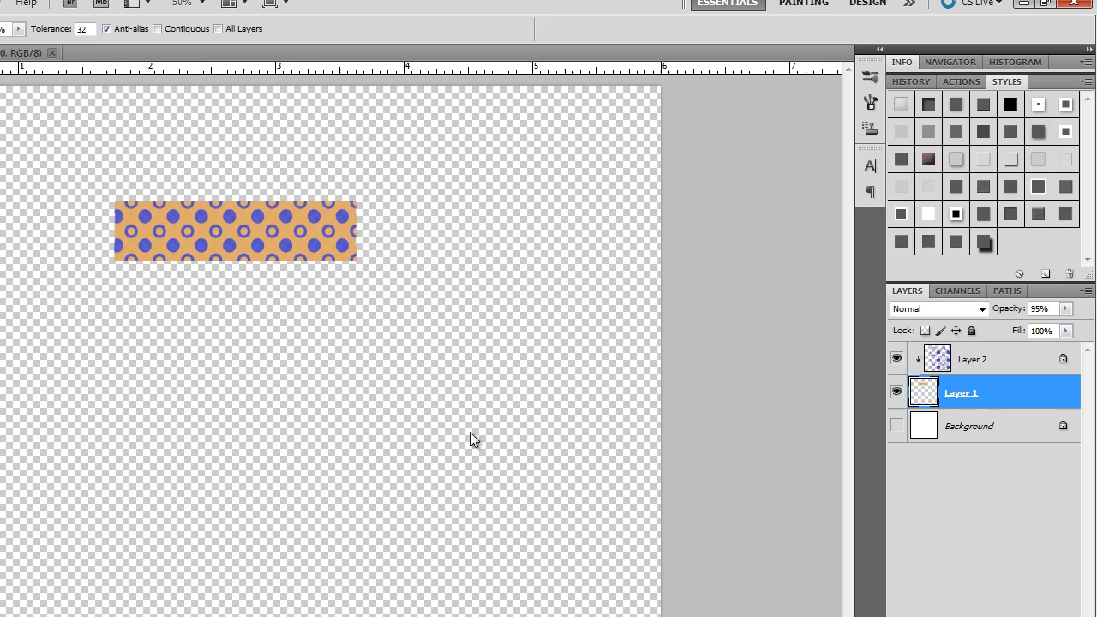
{"action": "key", "text": "alt+i"}
{"action": "key", "text": "r"}
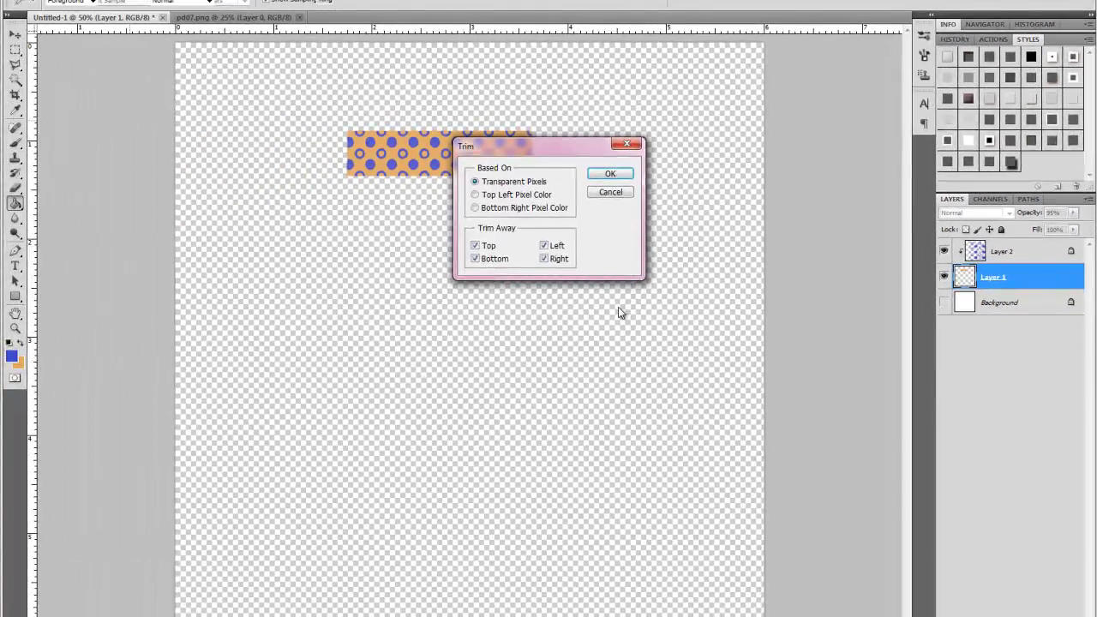
{"action": "key", "text": "Return"}
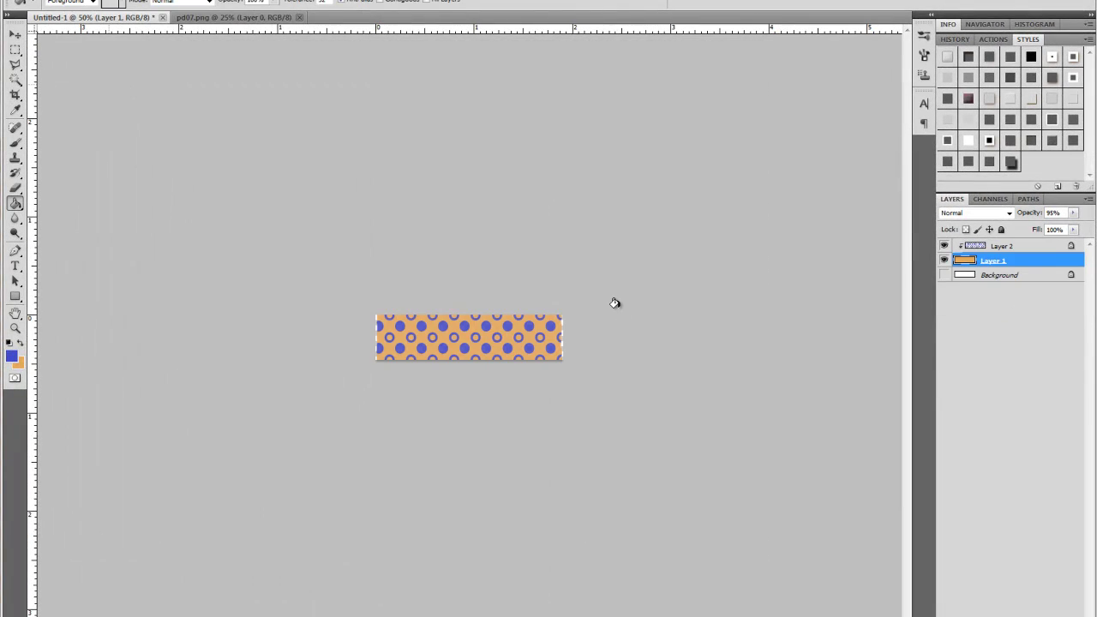